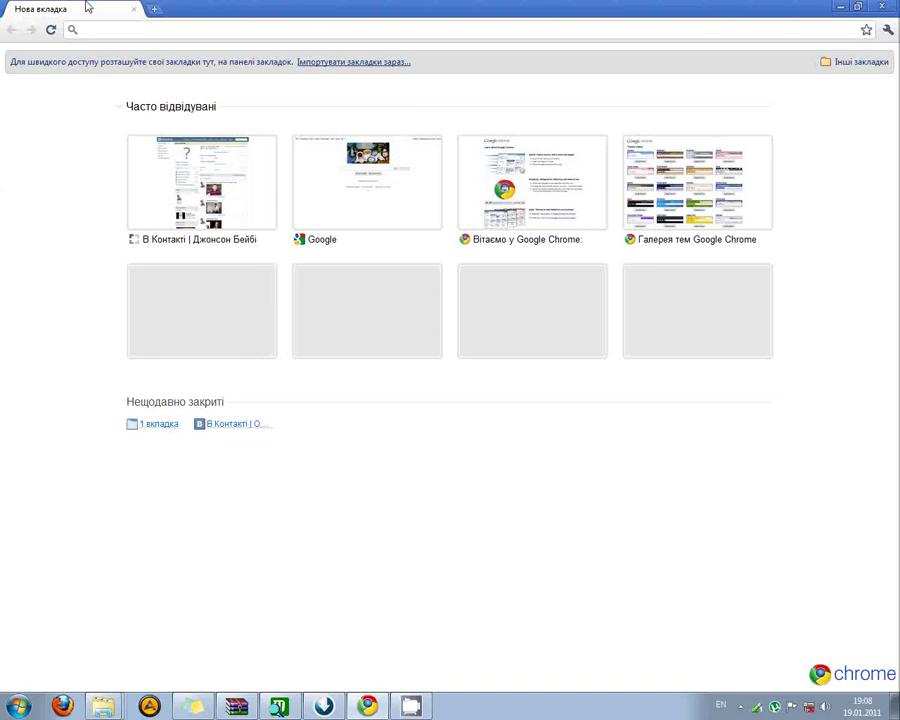
- Go to vkontakte.ru and scroll the friend's profile wall to the video post
type("vko")
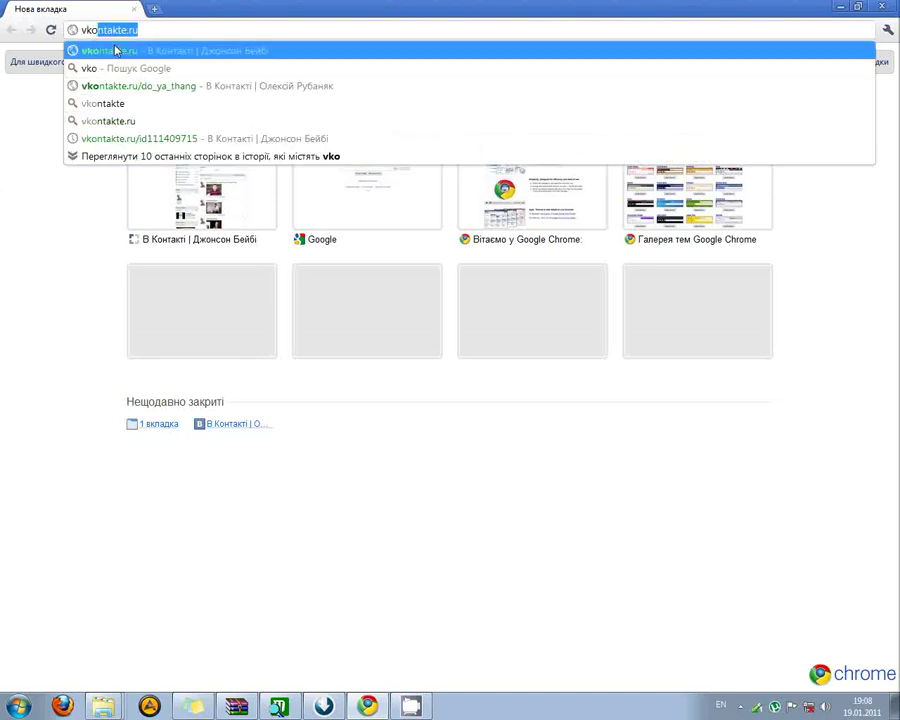
key("Return")
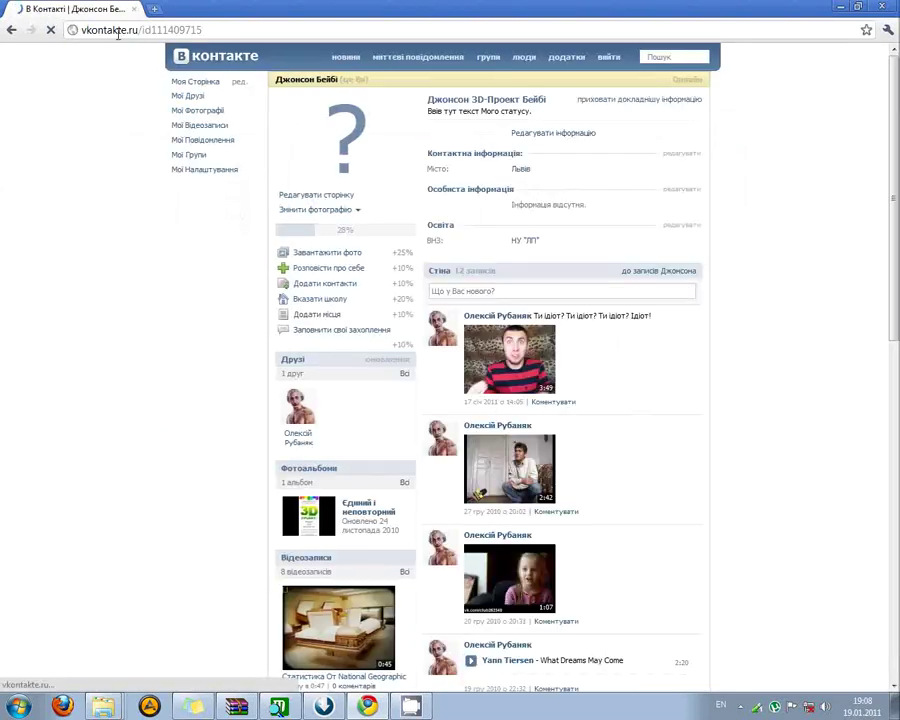
scroll(106, 143, "down", 6)
scroll(103, 162, "up", 5)
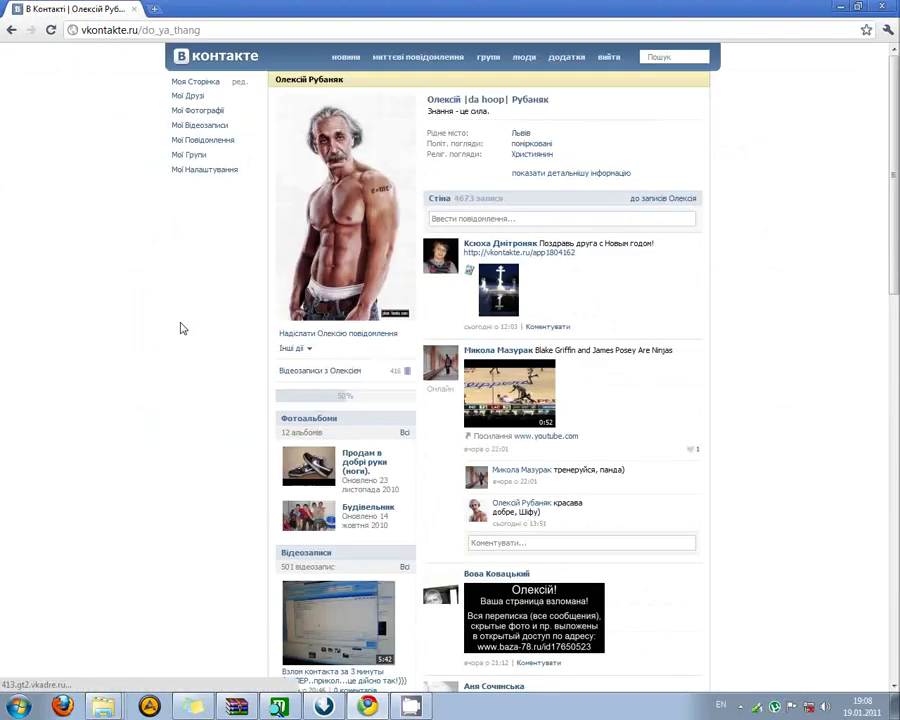
scroll(181, 325, "down", 10)
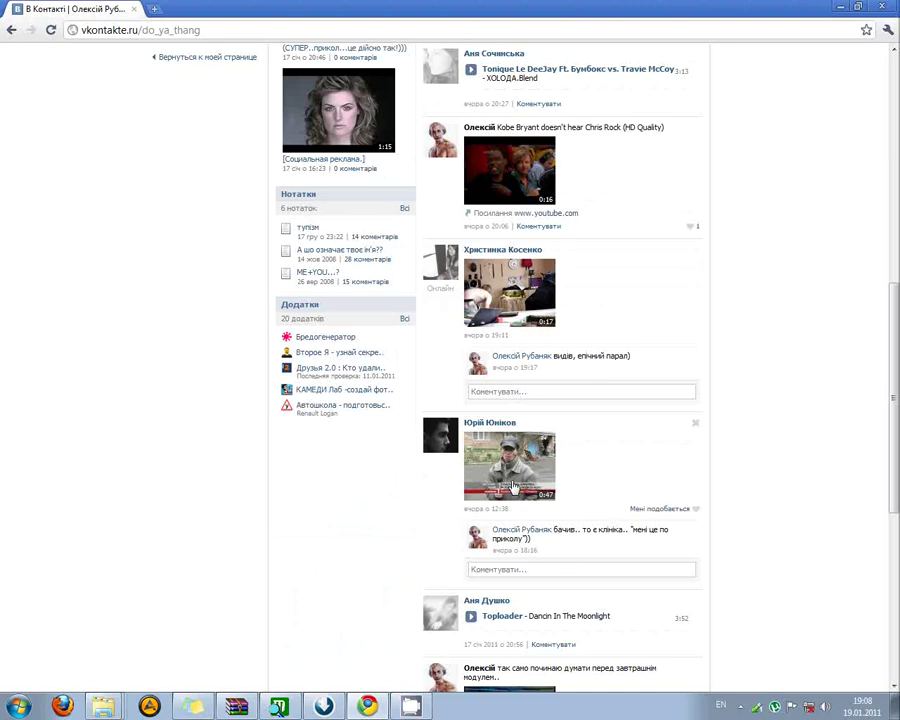
scroll(511, 468, "down", 1)
- Play the Poltava arsonist news clip, pause it, and close its popup
left_click(510, 420)
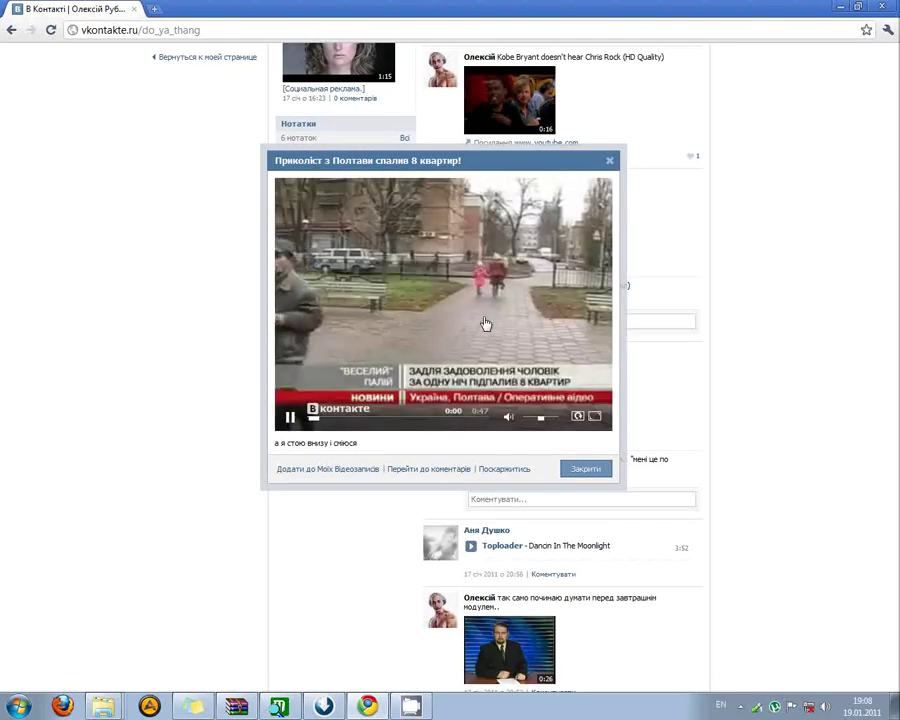
left_click(484, 321)
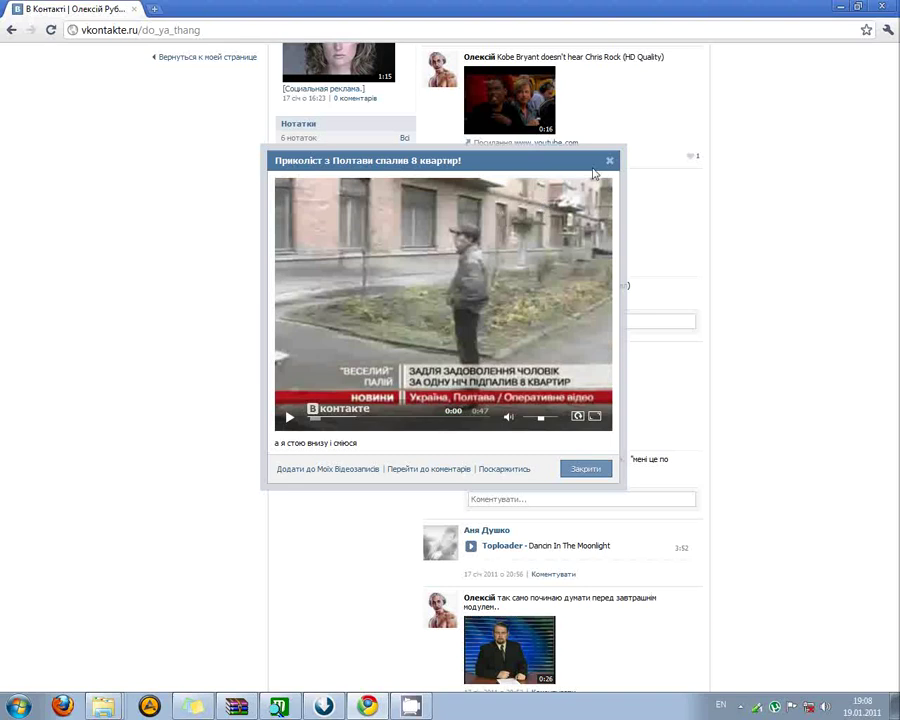
left_click(608, 162)
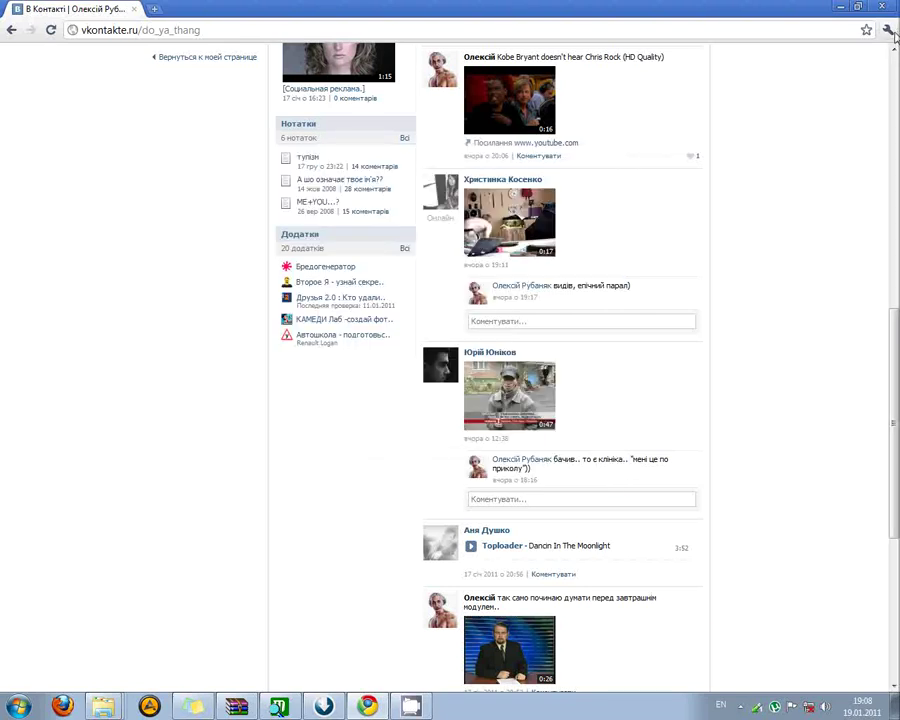
- Open Chrome's developer tools via the wrench menu's Інструменти > Інструменти розробника
left_click(888, 30)
left_click(761, 549)
left_click(887, 34)
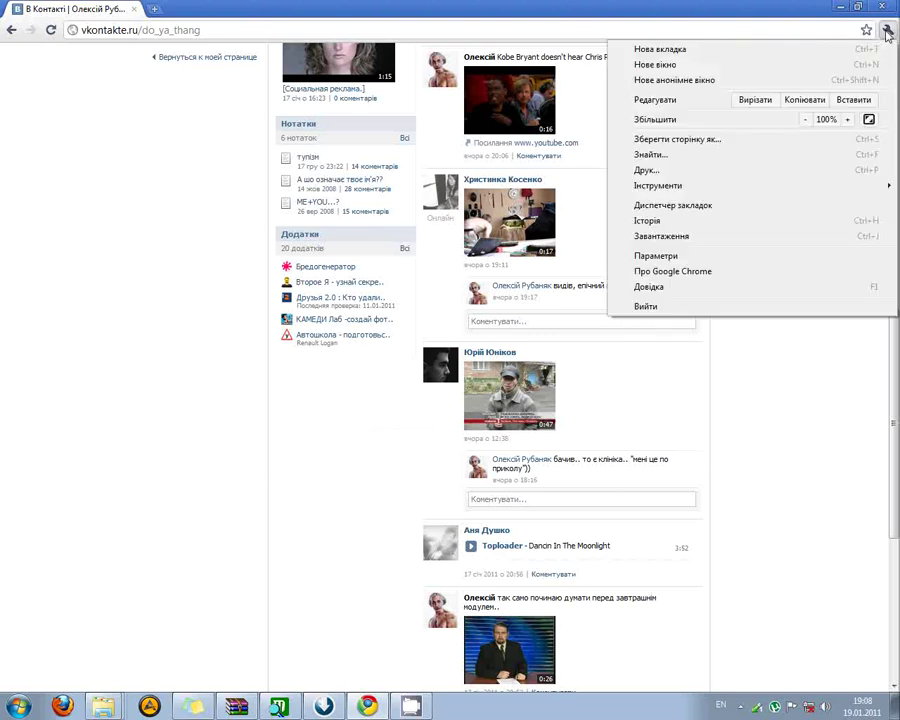
mouse_move(662, 188)
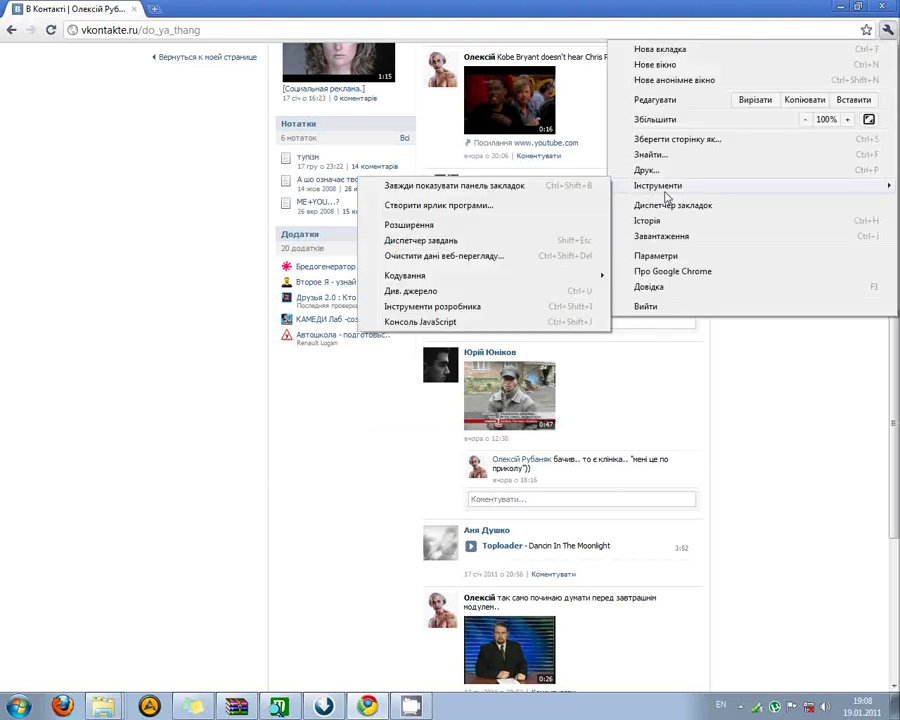
left_click(452, 309)
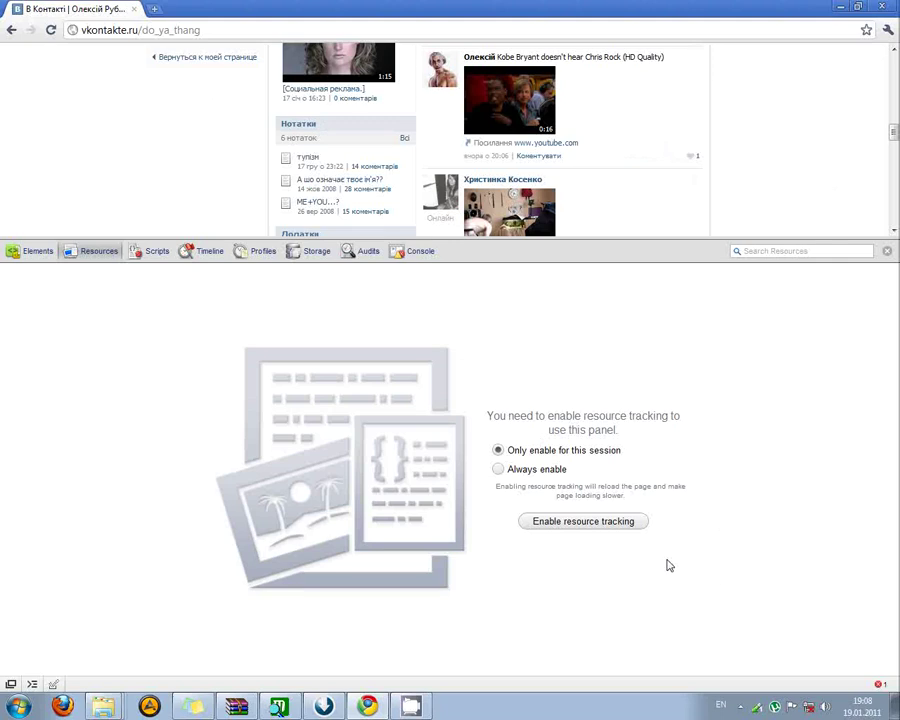
- Enable resource tracking for this session, filter to Other resources, and graph by Size
left_click(590, 525)
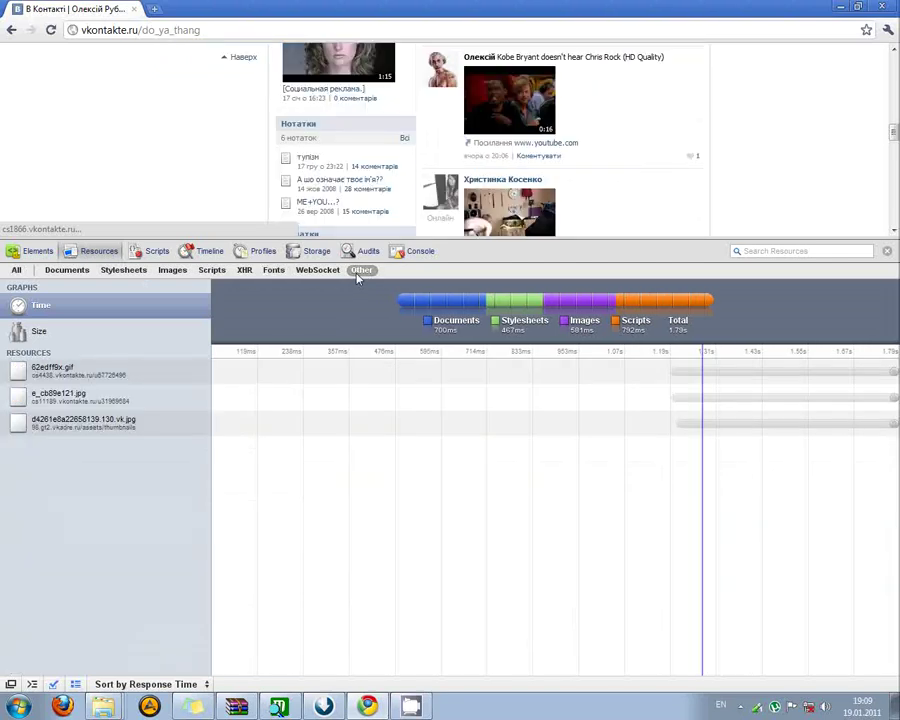
left_click(359, 271)
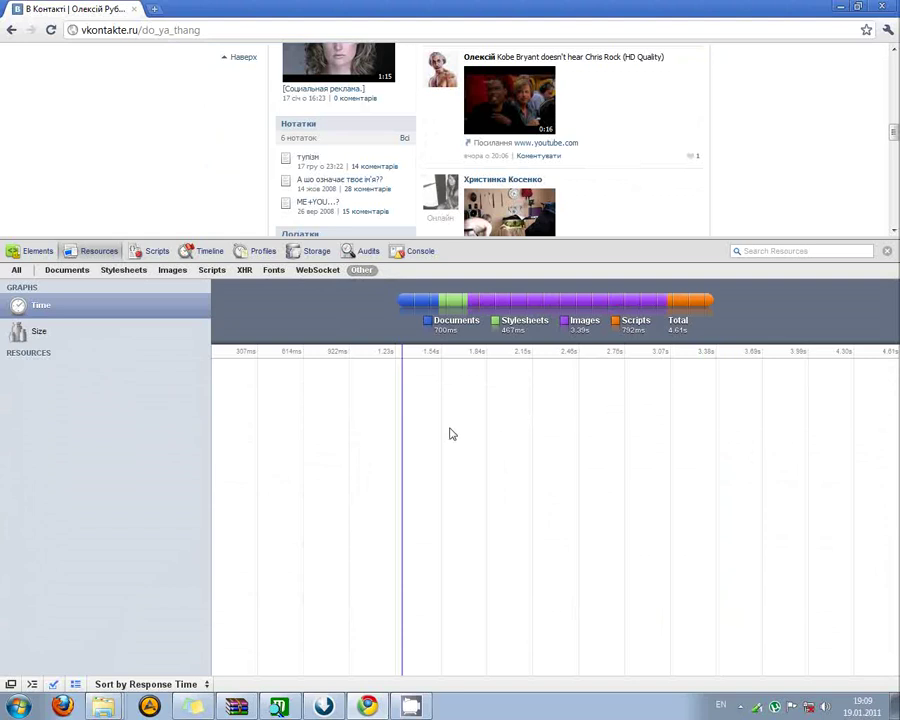
left_click(45, 332)
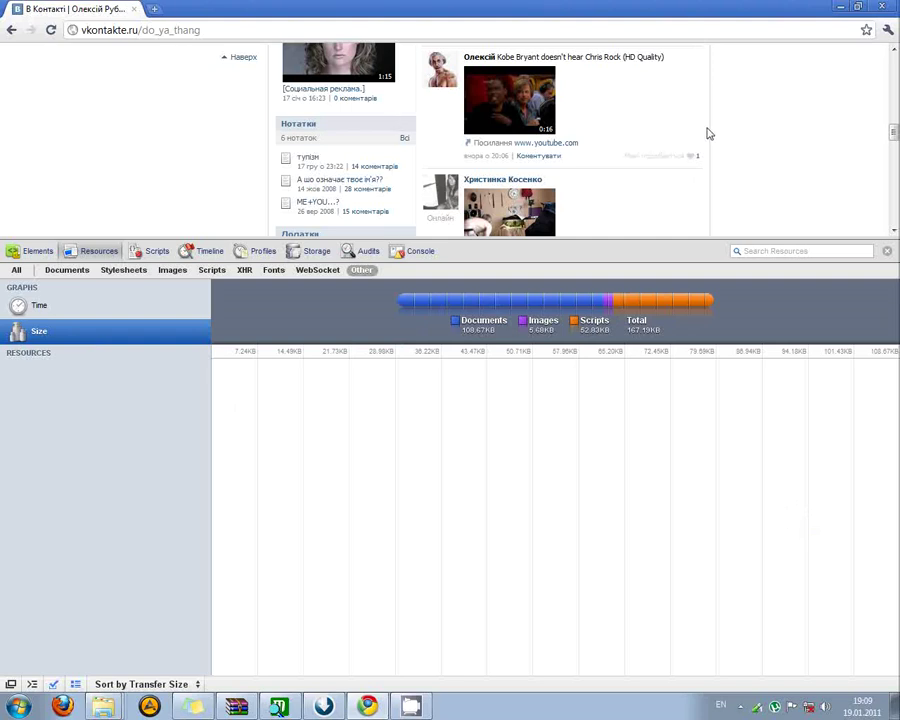
- Play the Poltava news clip from the wall post, then close its popup player
scroll(699, 132, "down", 8)
left_click(512, 113)
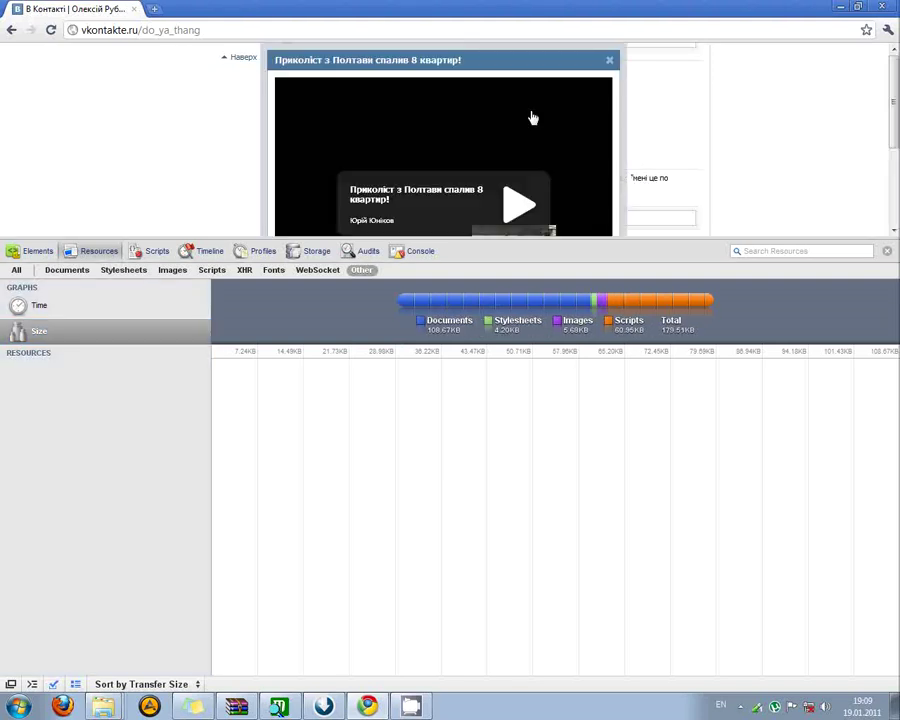
left_click(504, 228)
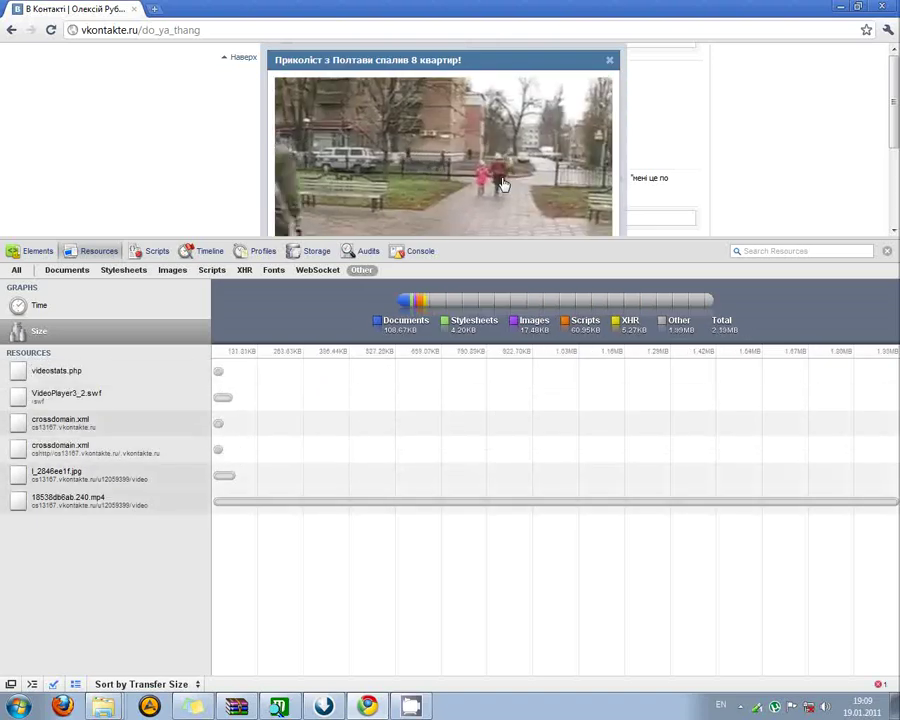
left_click(610, 61)
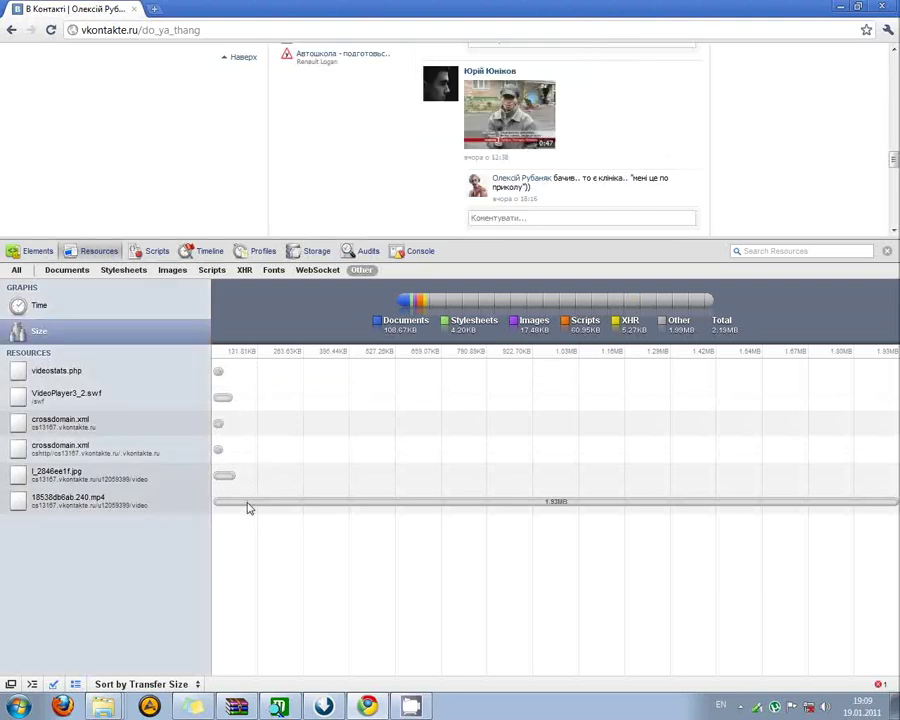
- Copy the .mp4 resource's Request URL from its headers and open an empty new tab
left_click(107, 502)
left_click_drag(318, 303, 291, 300)
right_click(291, 303)
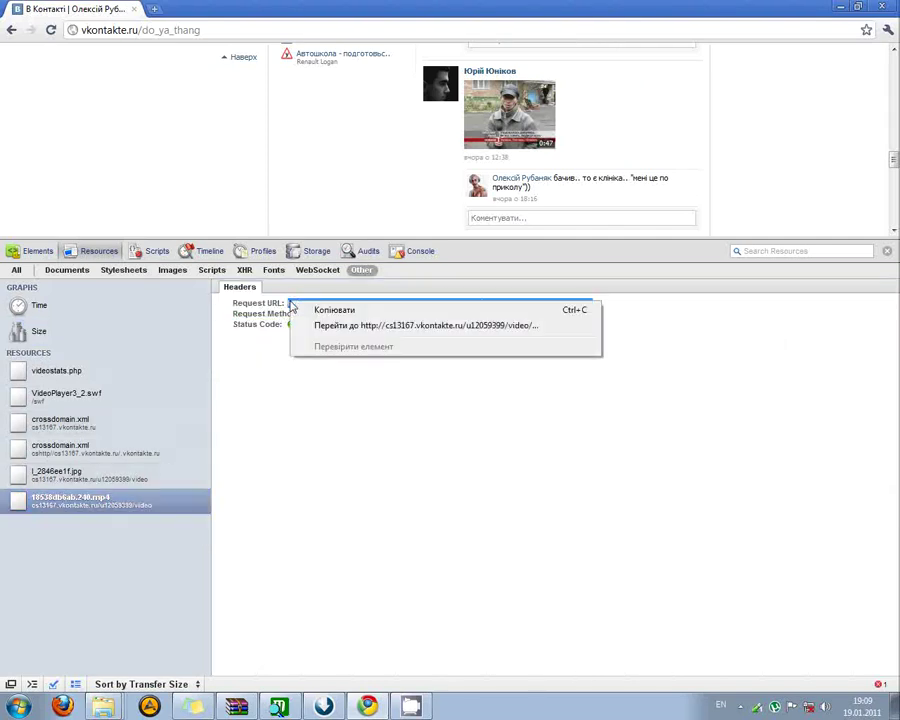
left_click(330, 310)
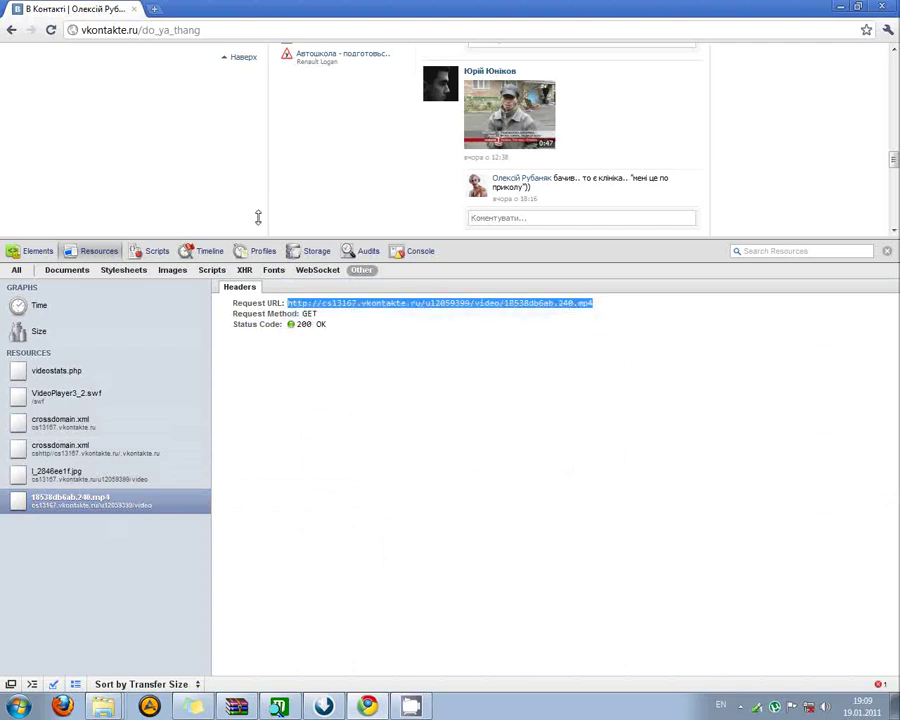
left_click(155, 11)
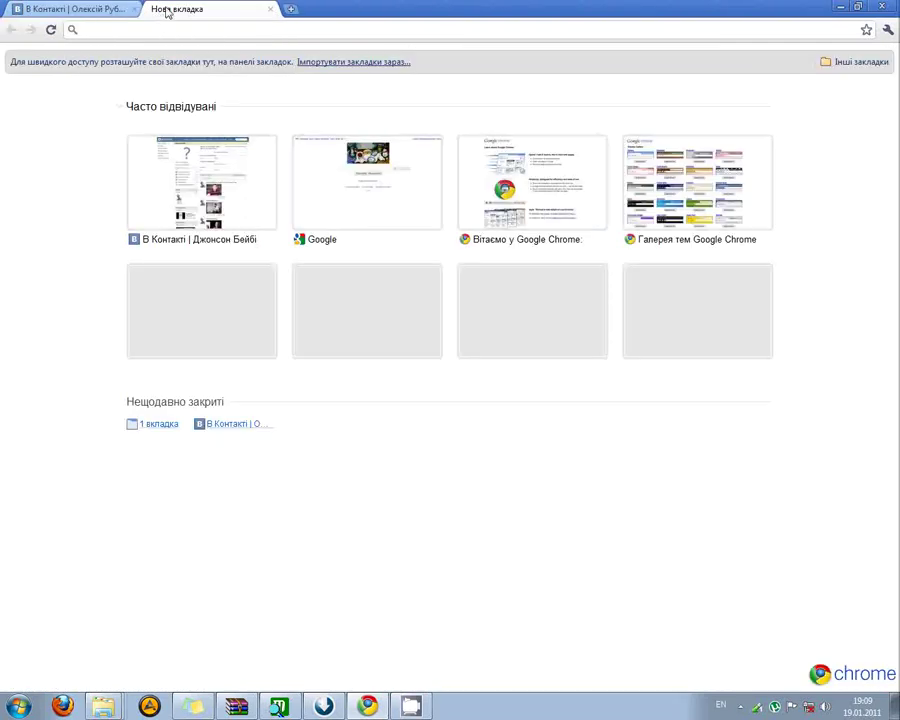
left_click(112, 9)
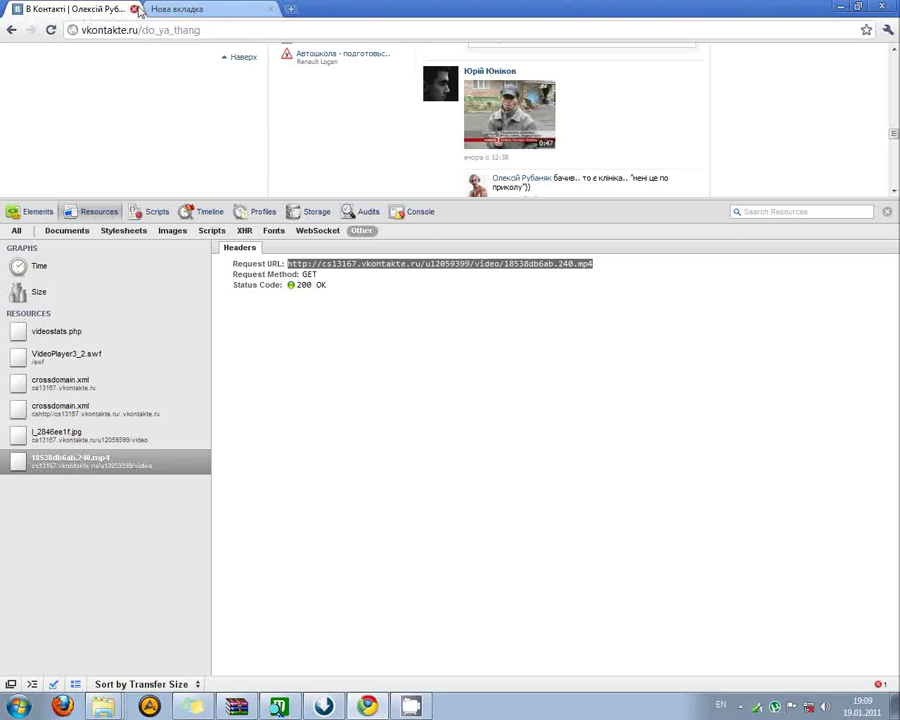
- Close the VKontakte tab and load the pasted 18538db6ab.240.mp4 address in the new tab
left_click(134, 9)
right_click(128, 31)
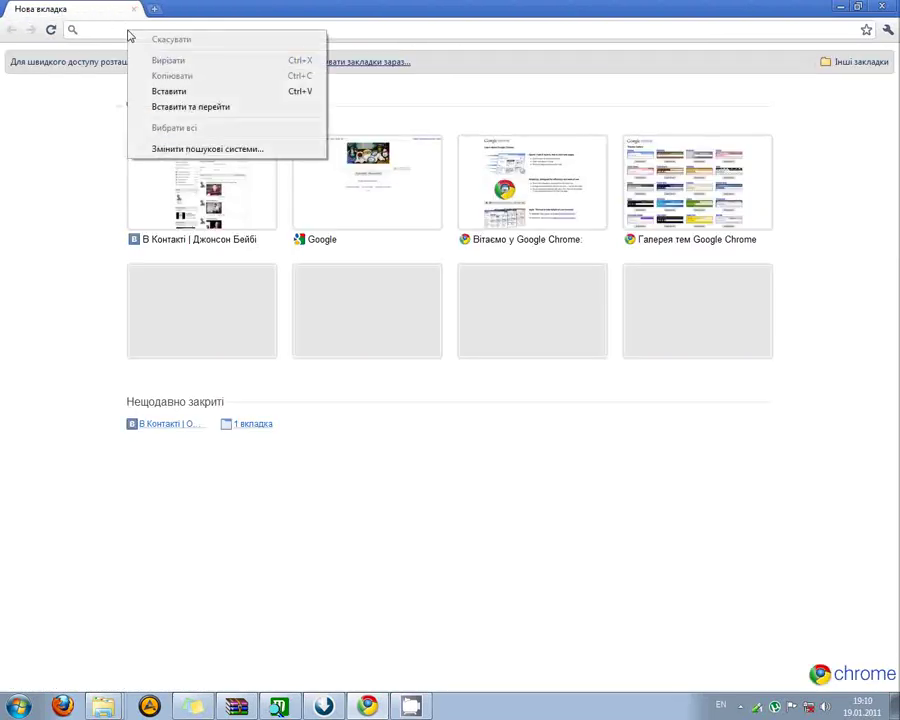
left_click(228, 95)
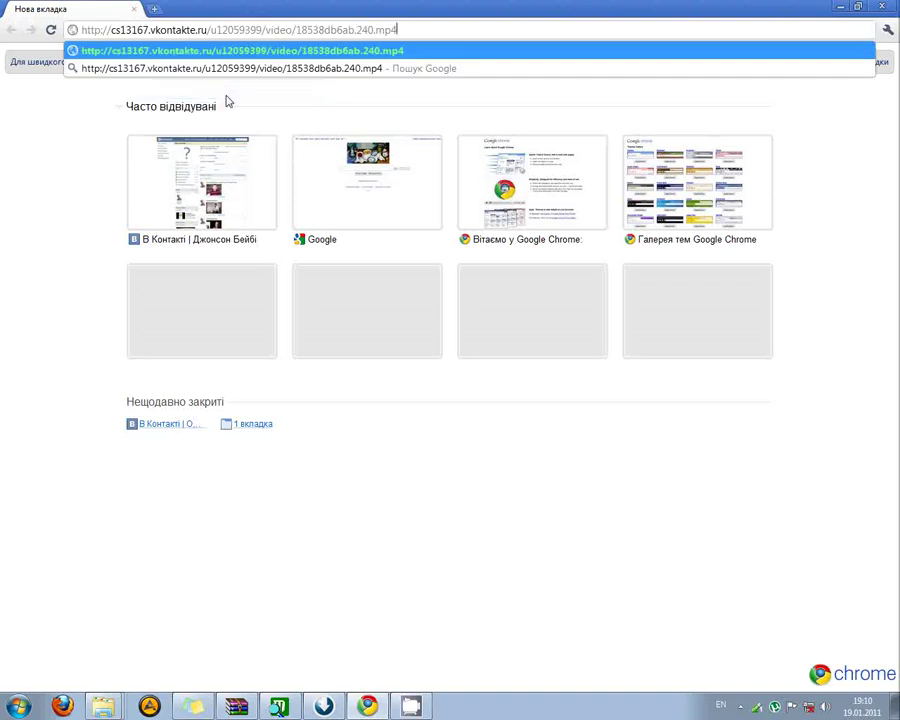
key("Return")
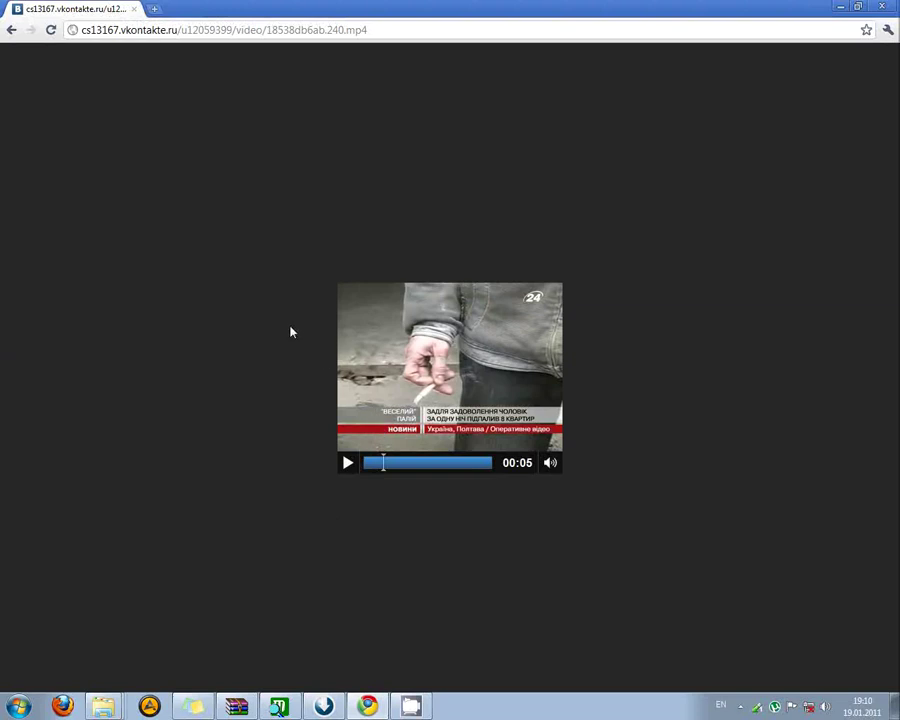
- Save the video page as 18538db6ab.240.mp4 in Documents, overwriting the existing file
right_click(316, 318)
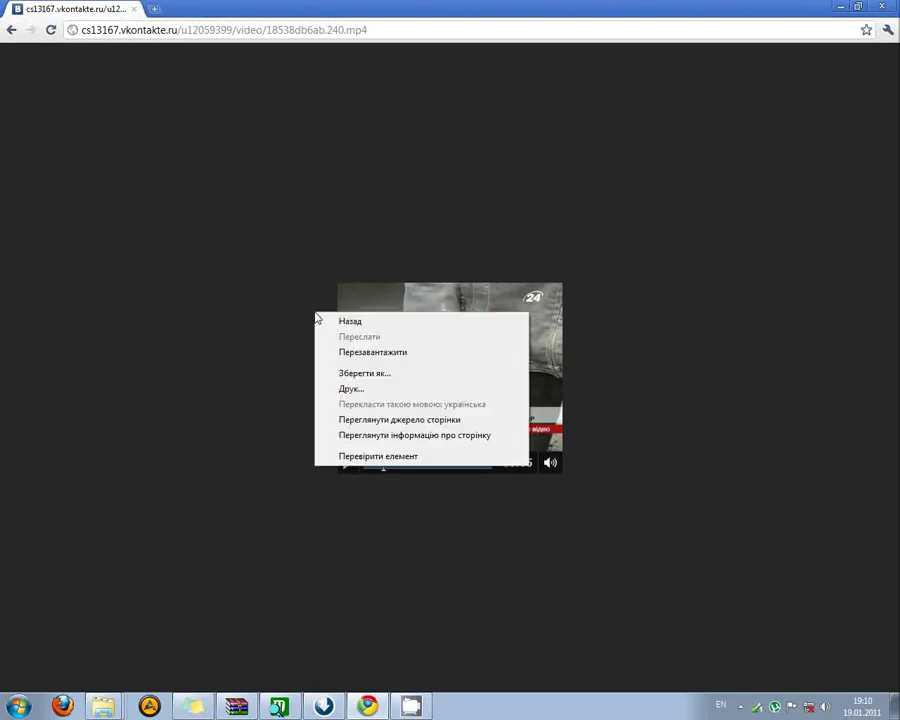
left_click(393, 377)
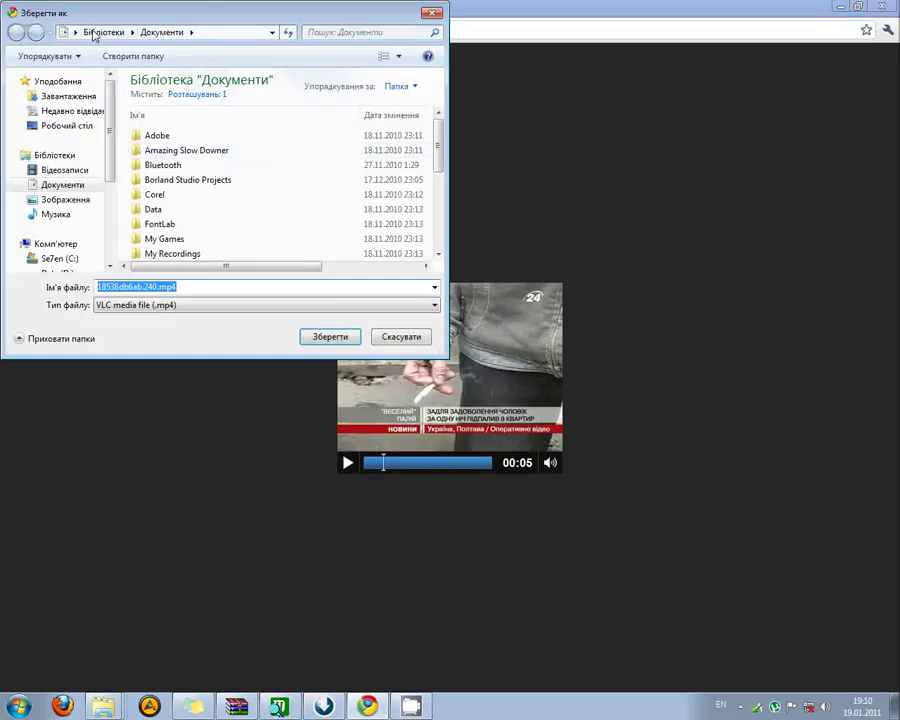
left_click(342, 337)
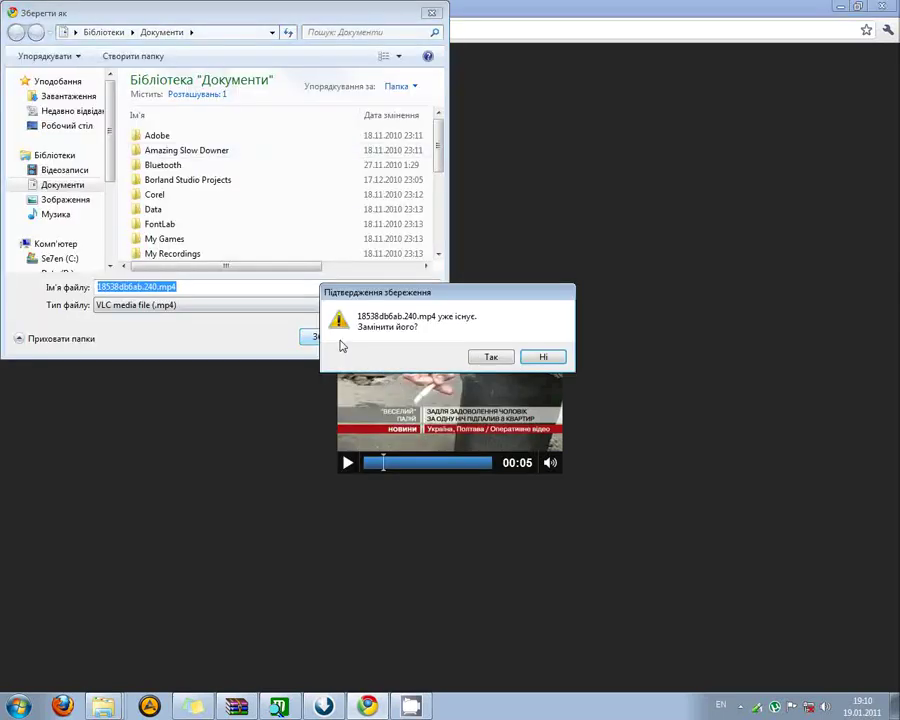
left_click(505, 357)
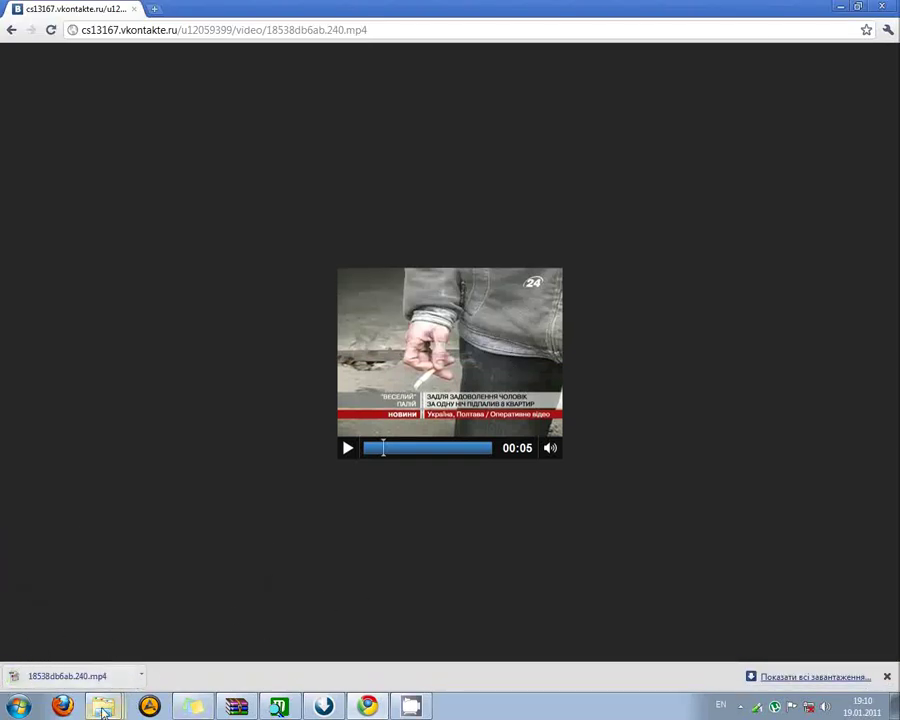
- Play 18538db6ab.240.mp4 from Documents, skip ahead to about 0:31, pause, and close the player
mouse_move(103, 704)
left_click(100, 651)
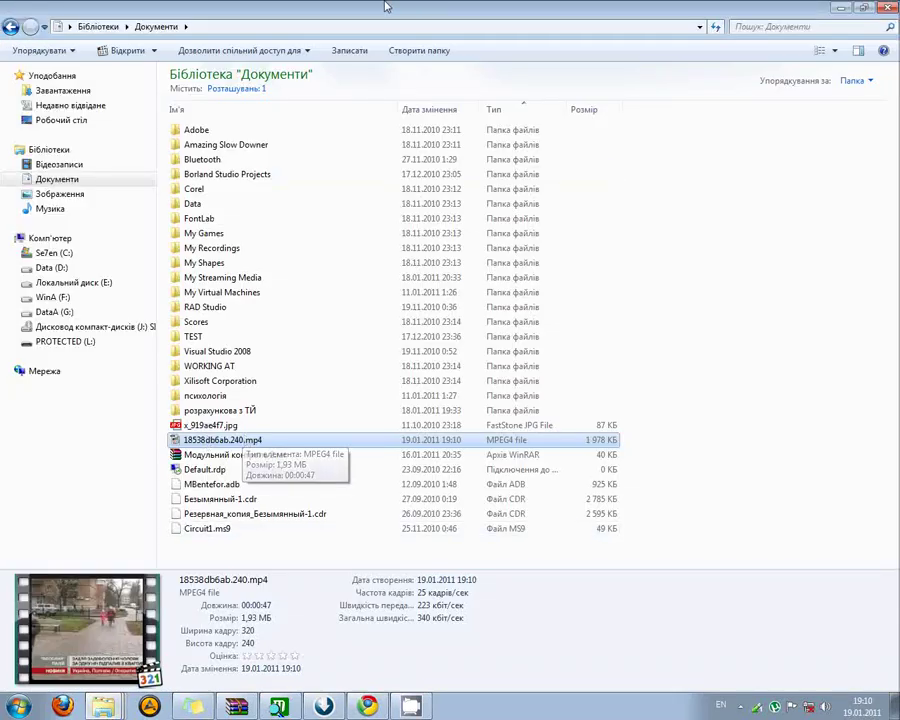
double_click(236, 442)
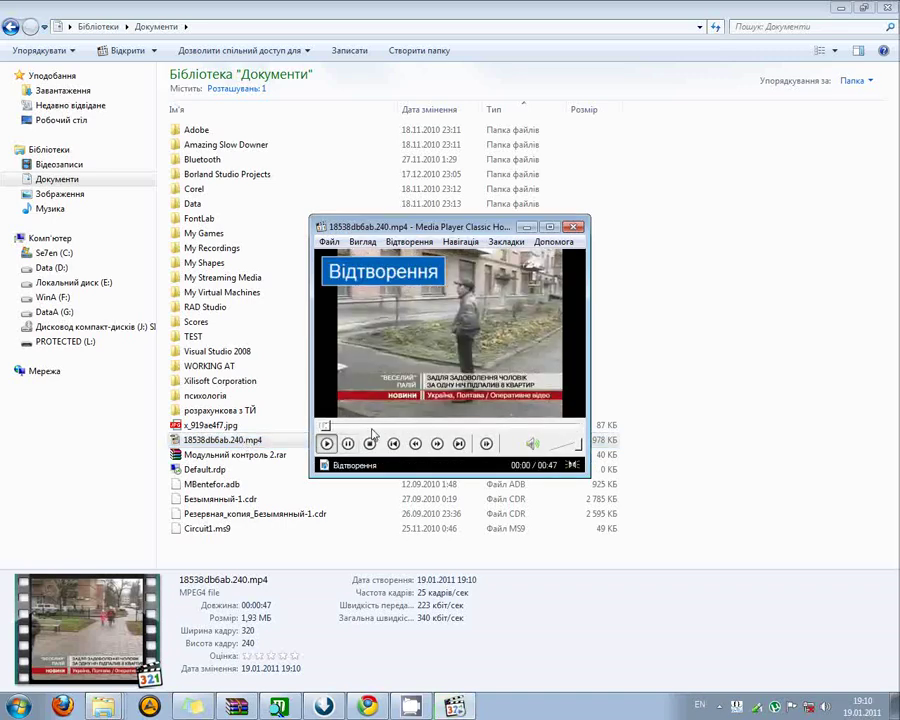
left_click_drag(372, 428, 547, 426)
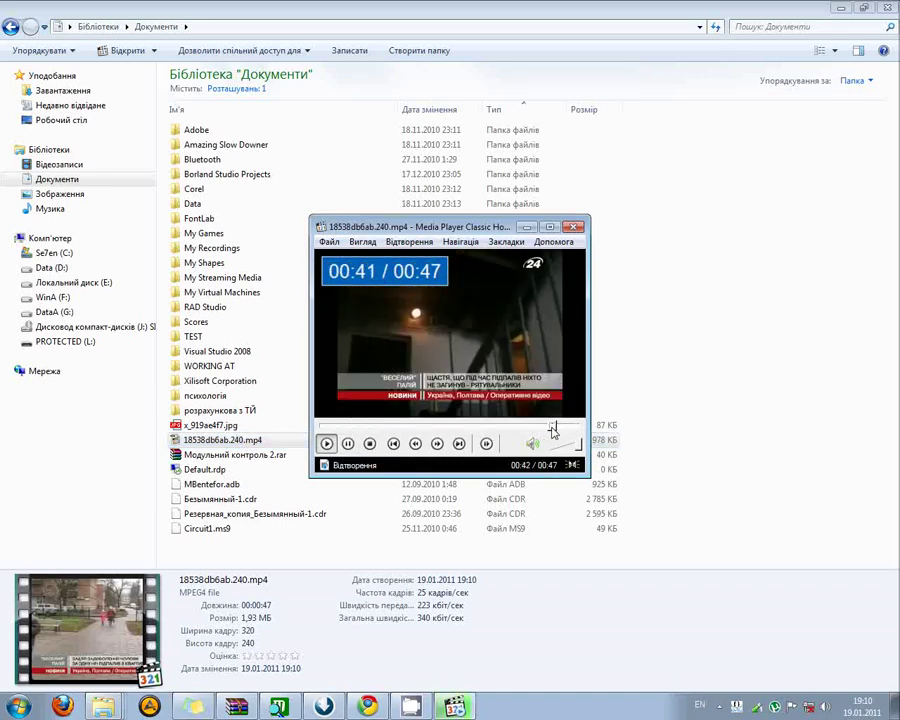
key("space")
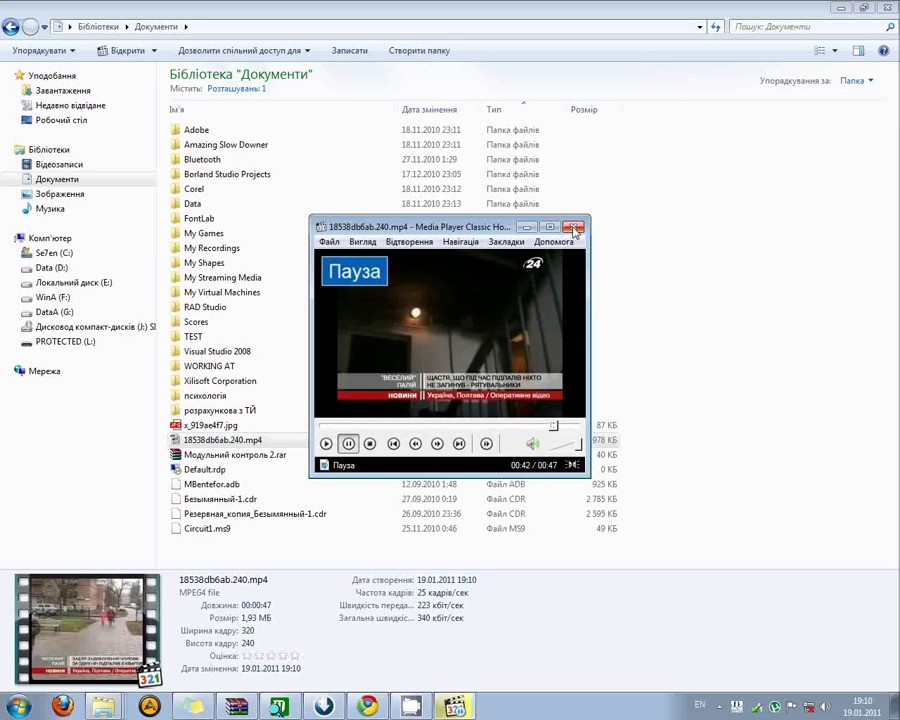
left_click(574, 228)
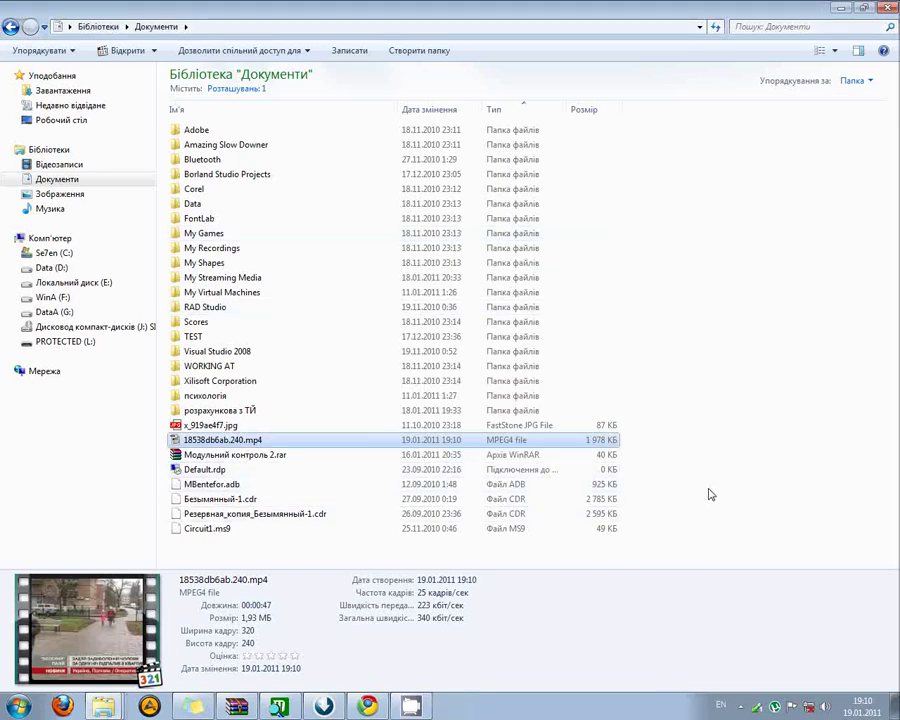